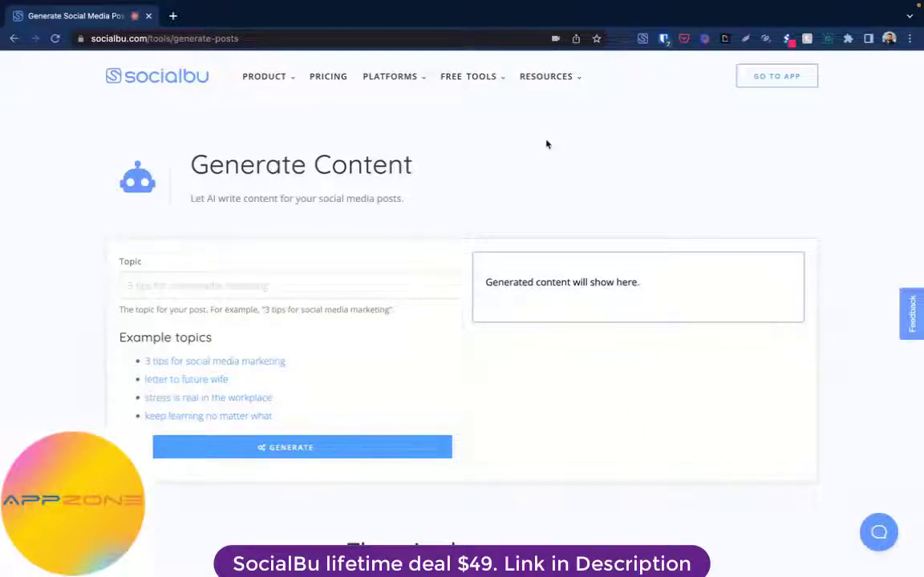
Use the 'letter to future wife' example topic and generate an AI post advising on married life and children.
{"action": "scroll", "coordinate": [546, 143], "scroll_direction": "down", "scroll_amount": 1}
{"action": "scroll", "coordinate": [546, 144], "scroll_direction": "up", "scroll_amount": 1}
{"action": "scroll", "coordinate": [547, 144], "scroll_direction": "down", "scroll_amount": 1}
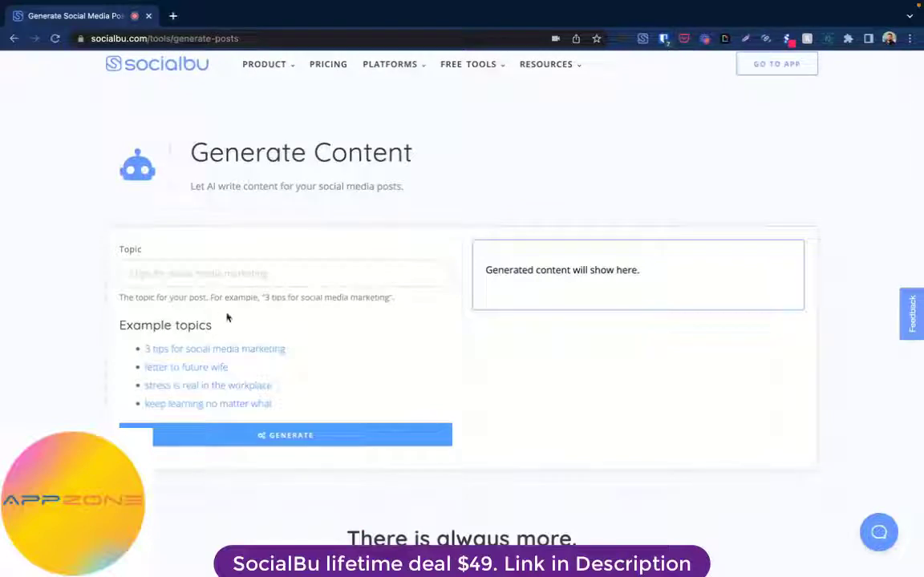
{"action": "scroll", "coordinate": [144, 329], "scroll_direction": "down", "scroll_amount": 1}
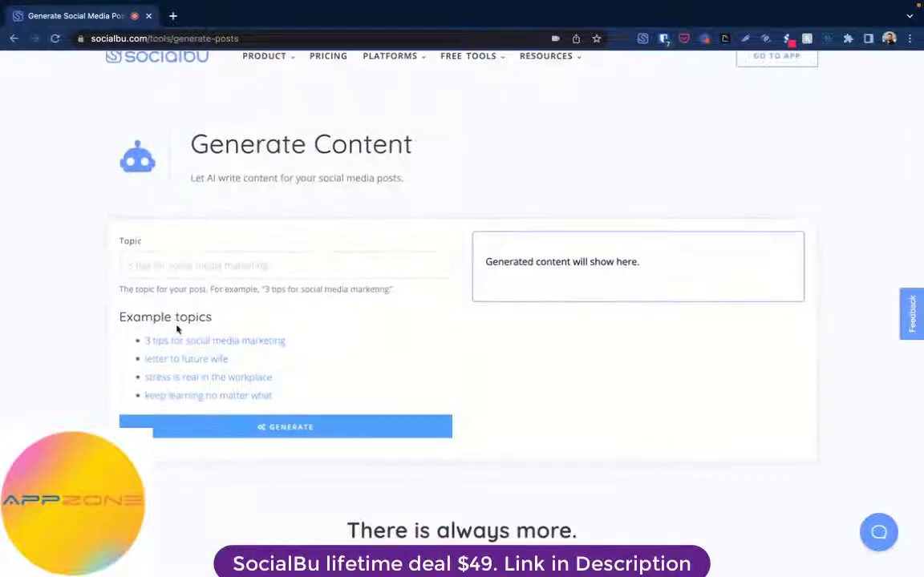
{"action": "scroll", "coordinate": [118, 357], "scroll_direction": "down", "scroll_amount": 1}
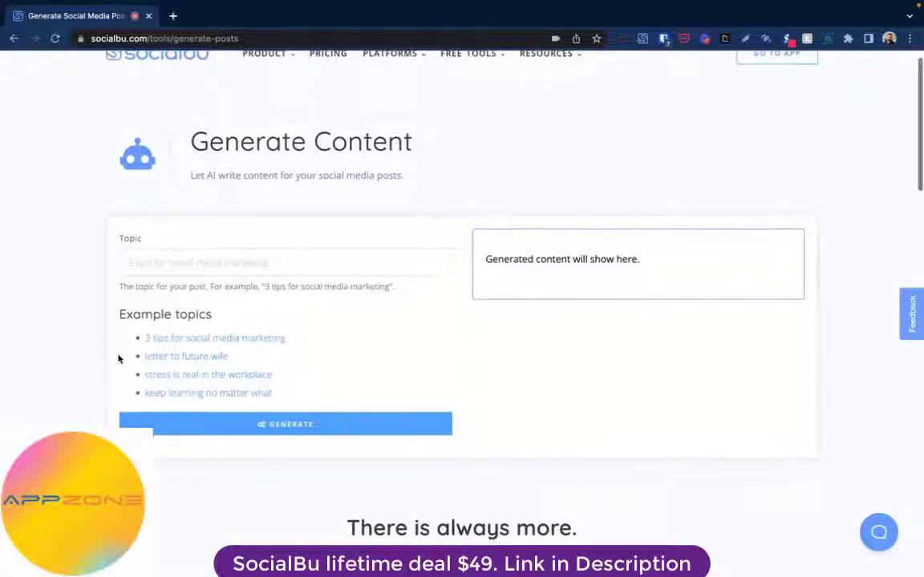
{"action": "left_click", "coordinate": [202, 357]}
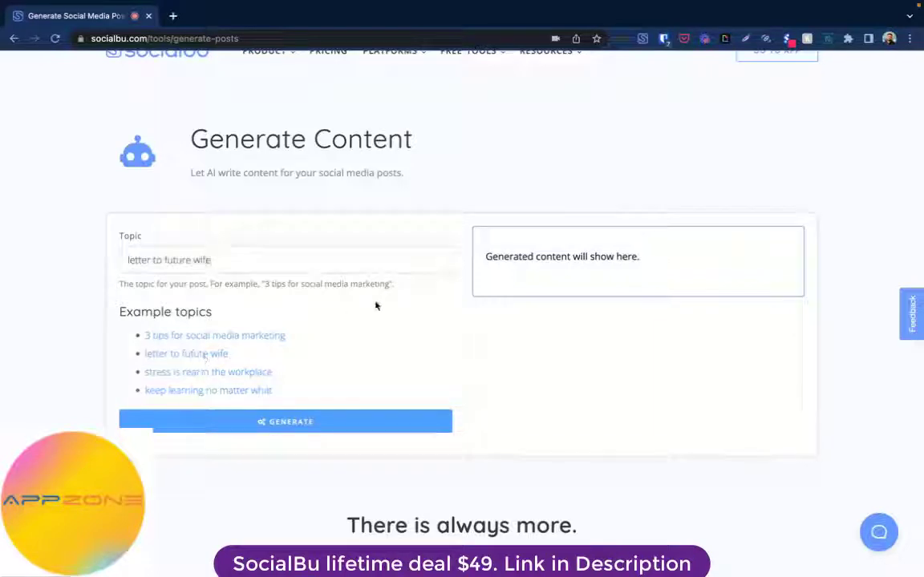
{"action": "left_click", "coordinate": [315, 422]}
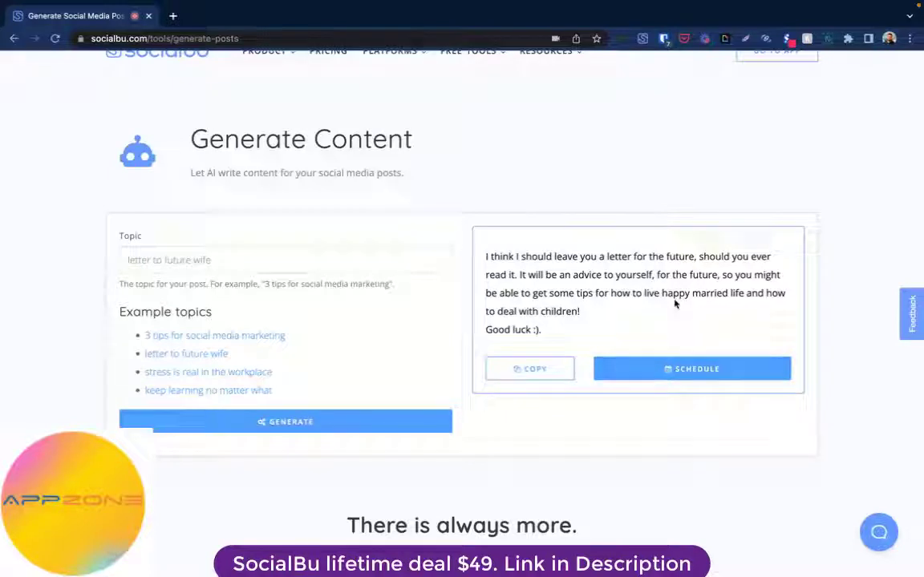
{"action": "scroll", "coordinate": [675, 301], "scroll_direction": "up", "scroll_amount": 1}
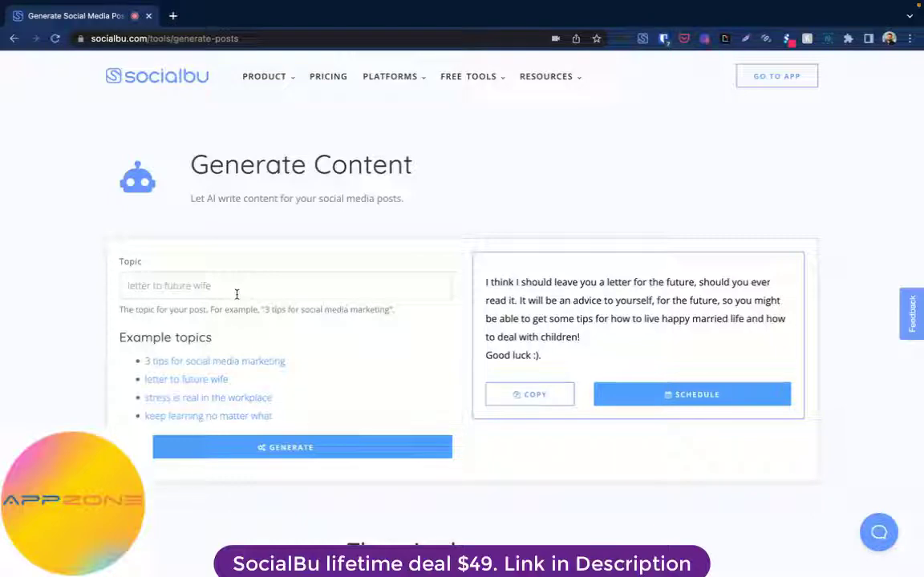
Bring up the Basecamp 'Facebook & Insta Connection Issue' note with its five troubleshooting steps.
{"action": "left_click", "coordinate": [705, 39]}
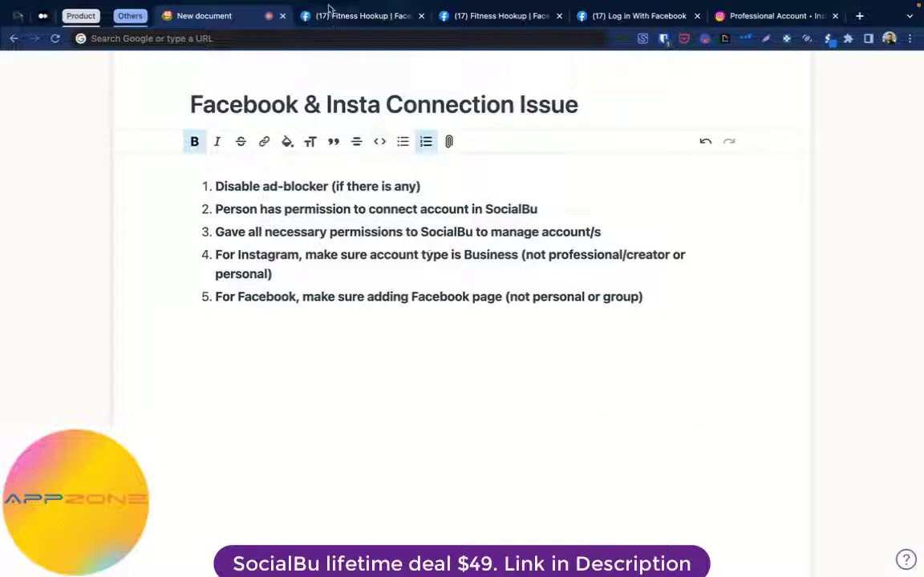
Go to the Fitness Hookup Facebook Page and view its Page Roles list of admins and editors.
{"action": "left_click", "coordinate": [305, 13]}
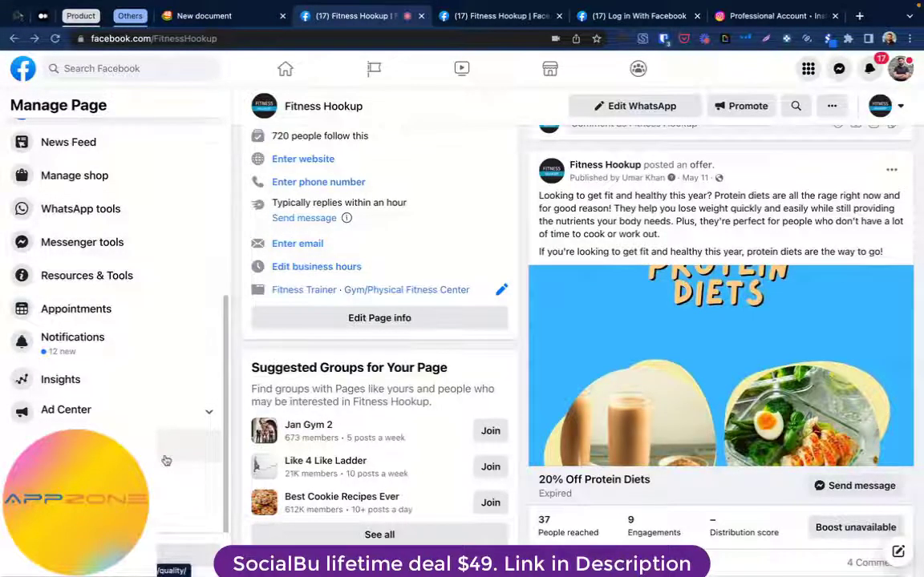
{"action": "scroll", "coordinate": [128, 433], "scroll_direction": "up", "scroll_amount": 3}
{"action": "scroll", "coordinate": [98, 409], "scroll_direction": "down", "scroll_amount": 5}
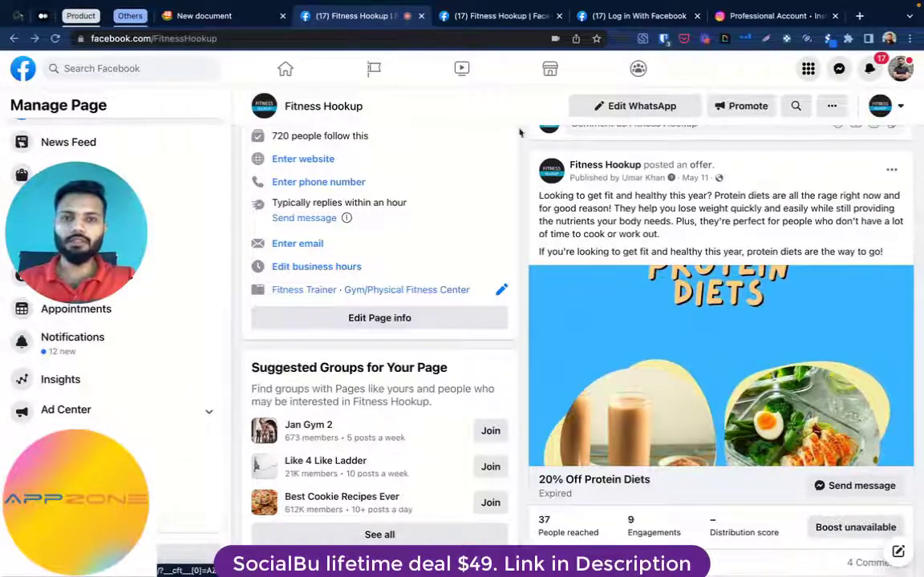
{"action": "key", "text": "ctrl+Tab"}
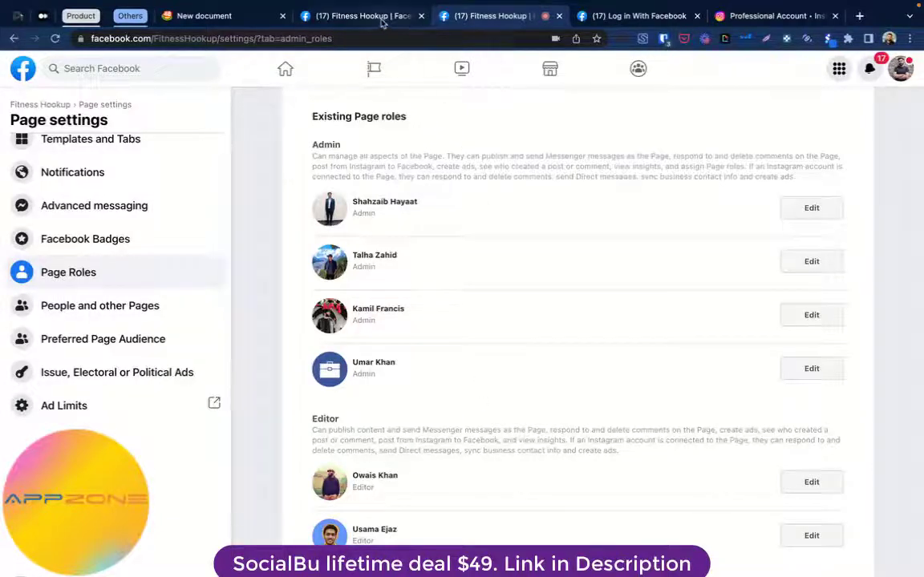
Leave the Fitness Hookup page roles and return to the Basecamp five-step connection checklist.
{"action": "left_click", "coordinate": [353, 16]}
{"action": "left_click", "coordinate": [223, 17]}
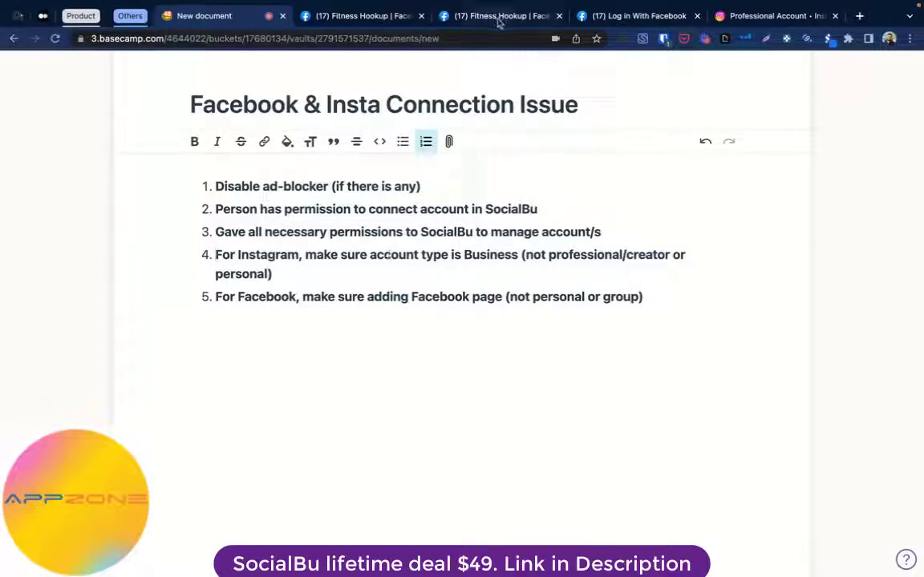
Check that all requested Page and Instagram permissions stay on, and confirm linking SocialBu to Facebook.
{"action": "left_click", "coordinate": [639, 9]}
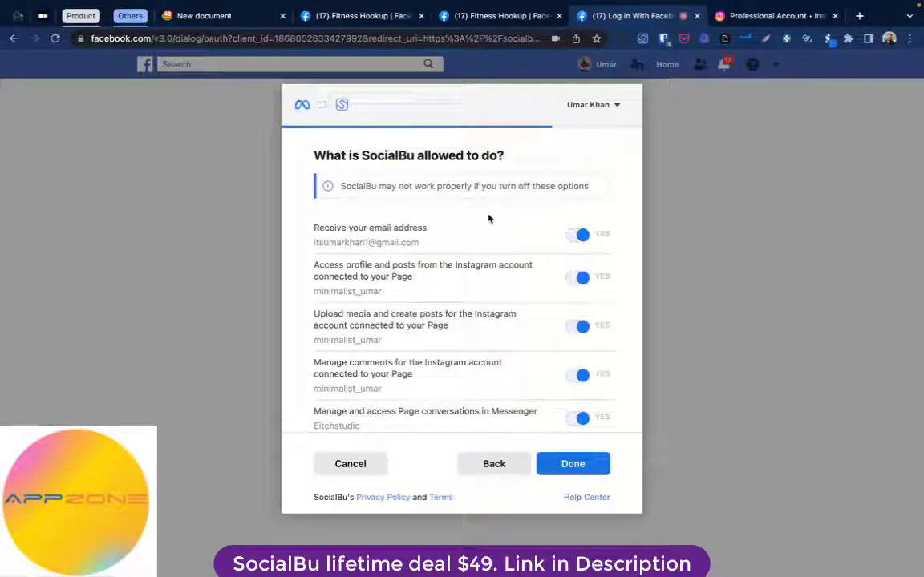
{"action": "scroll", "coordinate": [491, 292], "scroll_direction": "down", "scroll_amount": 1}
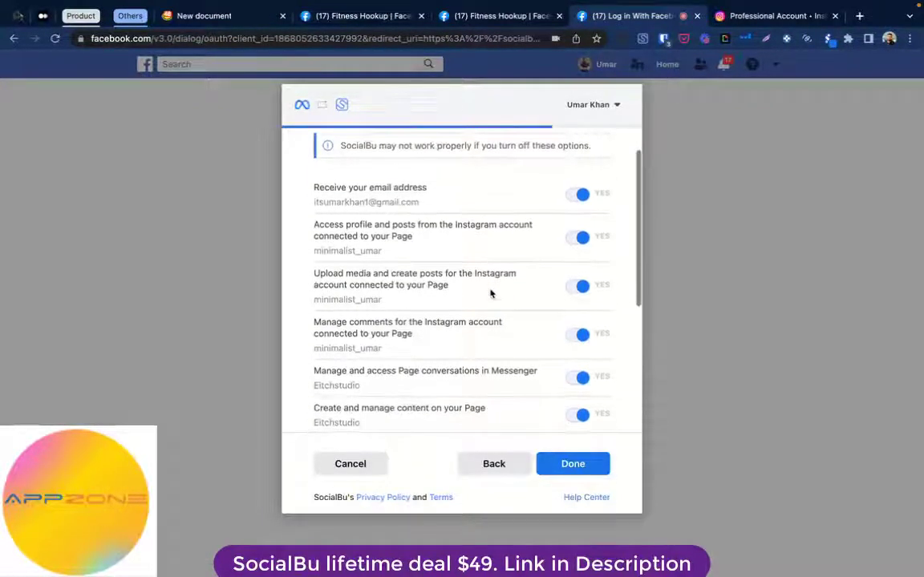
{"action": "scroll", "coordinate": [584, 281], "scroll_direction": "down", "scroll_amount": 1}
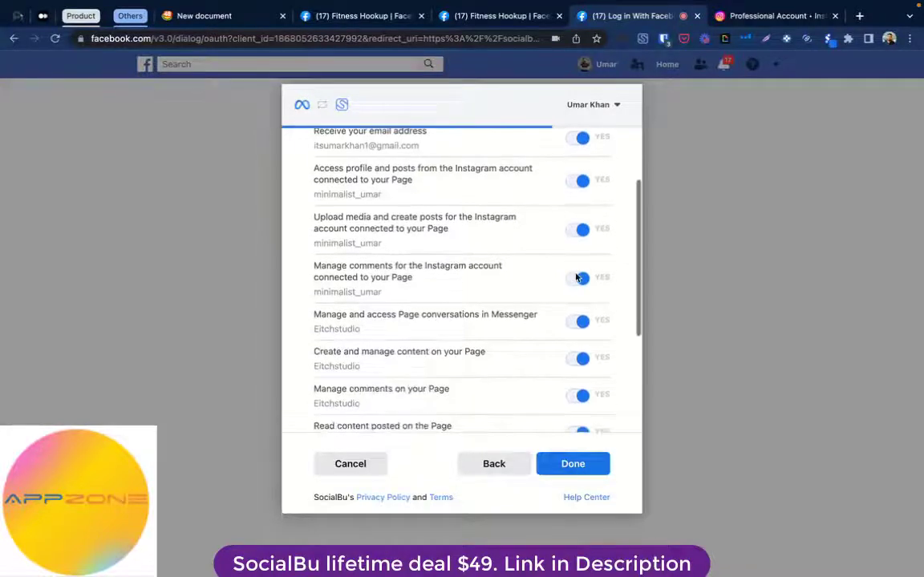
{"action": "scroll", "coordinate": [586, 228], "scroll_direction": "down", "scroll_amount": 4}
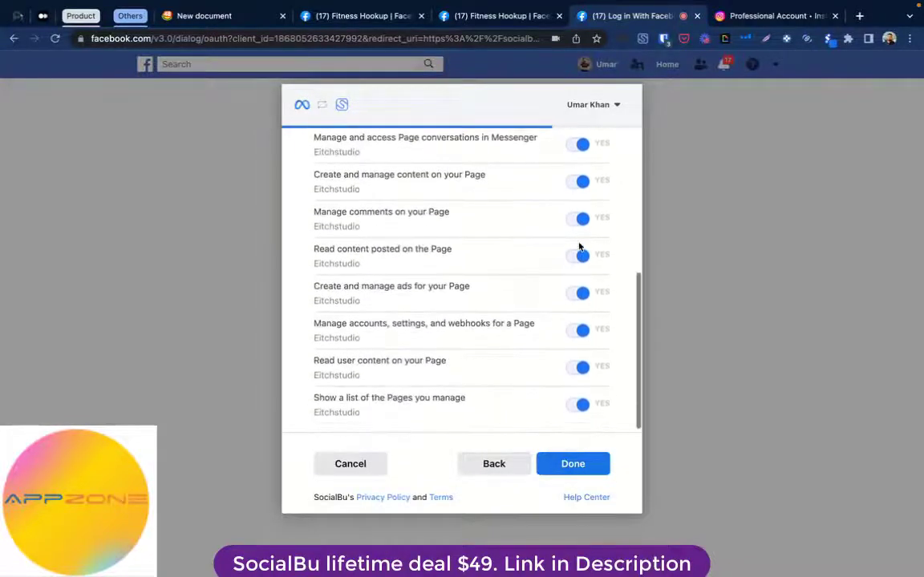
{"action": "scroll", "coordinate": [580, 247], "scroll_direction": "up", "scroll_amount": 6}
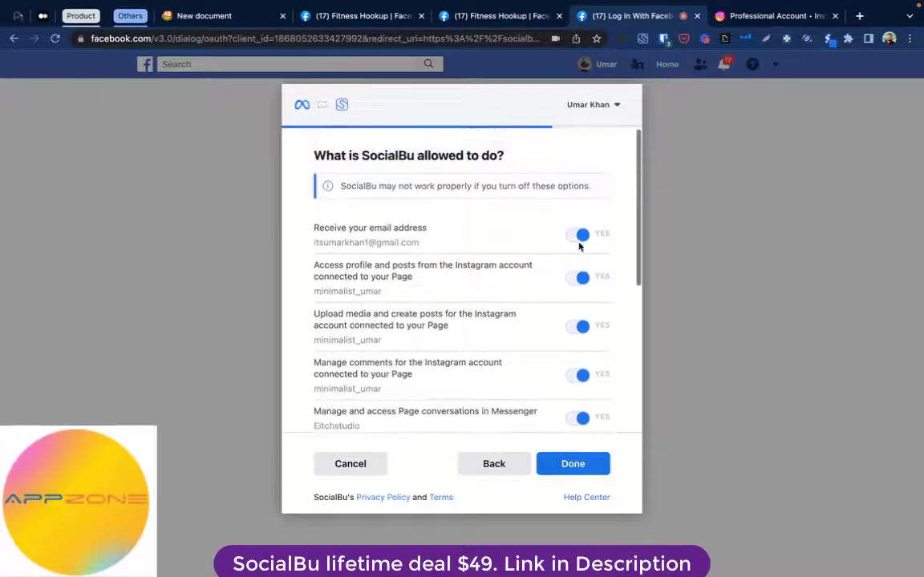
{"action": "left_click", "coordinate": [571, 464]}
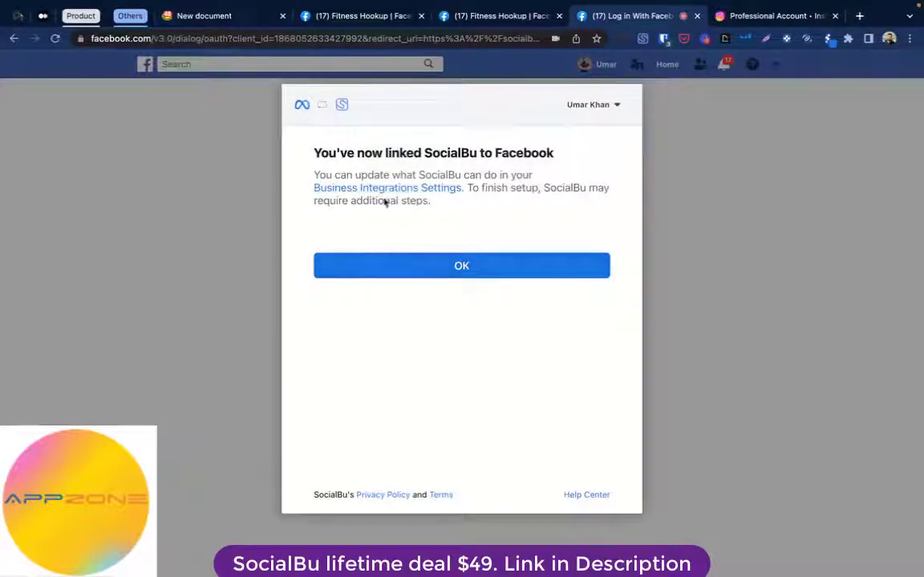
Return to the Basecamp 'Facebook & Insta Connection Issue' checklist after the Facebook linking.
{"action": "left_click", "coordinate": [261, 19]}
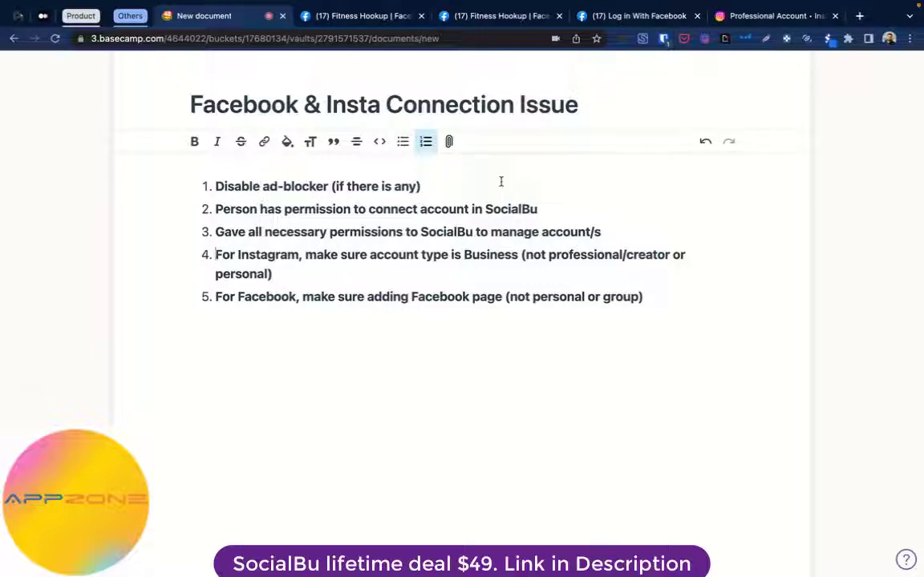
{"action": "left_click", "coordinate": [718, 18]}
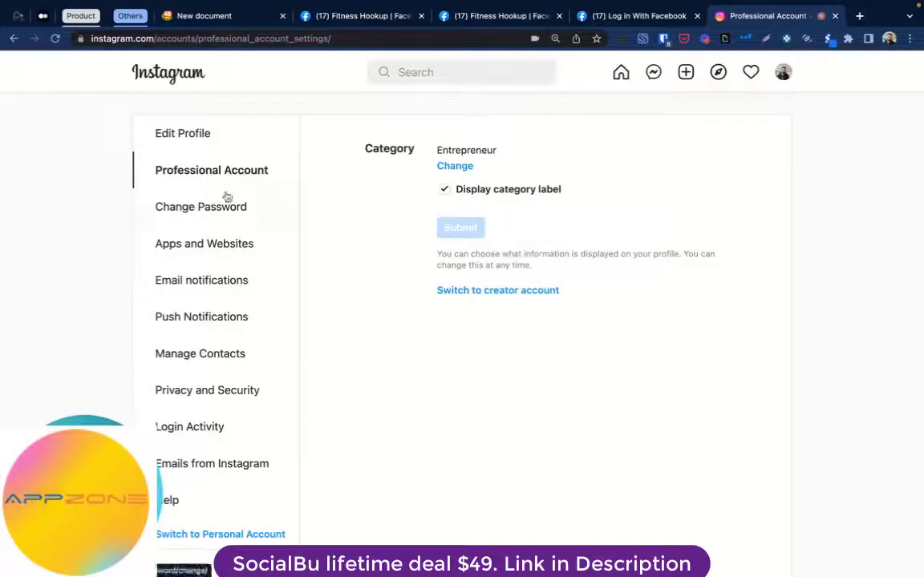
{"action": "scroll", "coordinate": [300, 209], "scroll_direction": "down", "scroll_amount": 2}
{"action": "scroll", "coordinate": [302, 209], "scroll_direction": "up", "scroll_amount": 1}
{"action": "scroll", "coordinate": [342, 243], "scroll_direction": "down", "scroll_amount": 1}
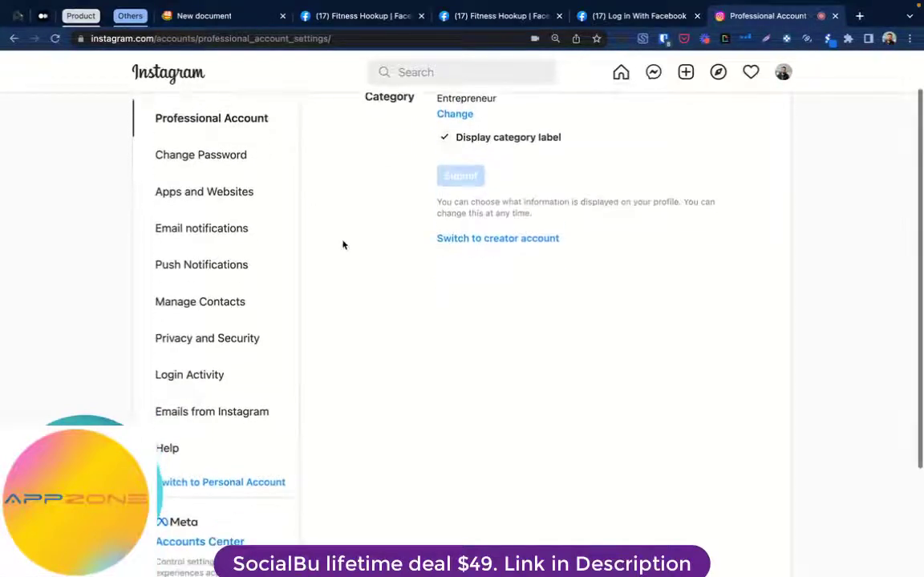
{"action": "scroll", "coordinate": [342, 244], "scroll_direction": "up", "scroll_amount": 1}
{"action": "scroll", "coordinate": [342, 244], "scroll_direction": "down", "scroll_amount": 2}
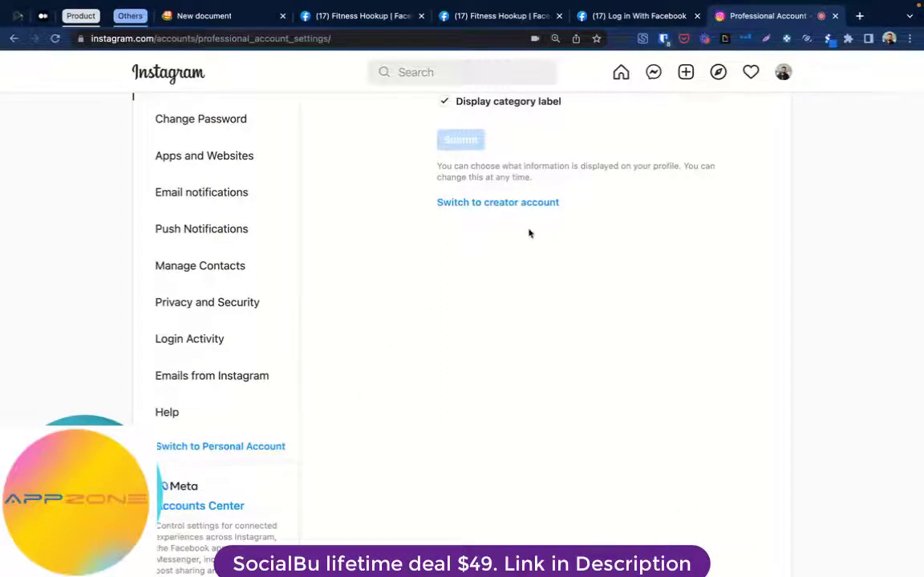
{"action": "scroll", "coordinate": [527, 233], "scroll_direction": "up", "scroll_amount": 2}
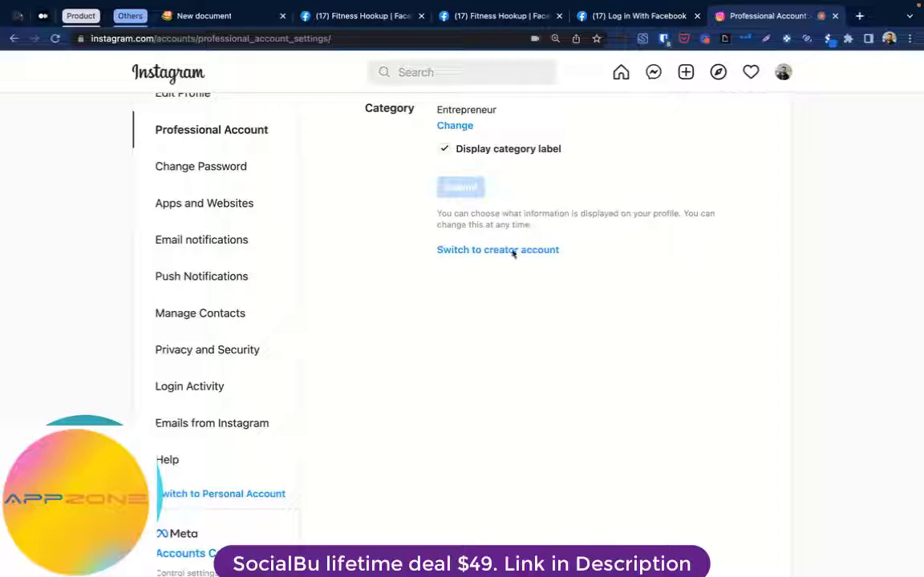
{"action": "scroll", "coordinate": [260, 517], "scroll_direction": "down", "scroll_amount": 4}
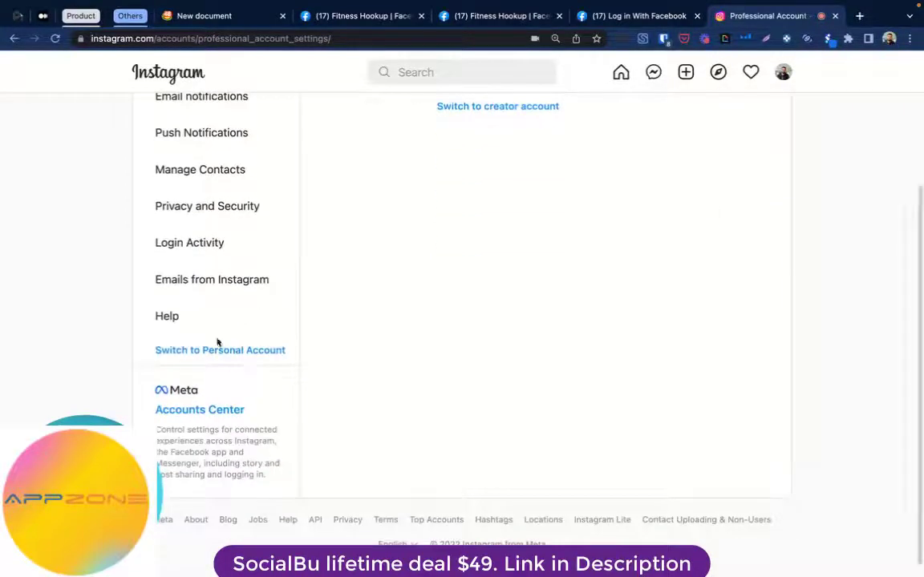
{"action": "scroll", "coordinate": [464, 216], "scroll_direction": "up", "scroll_amount": 5}
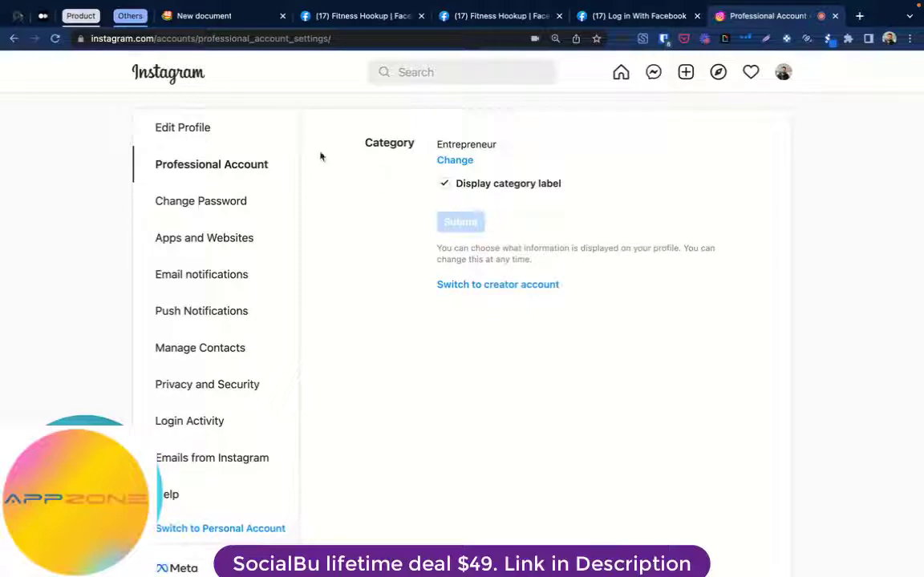
{"action": "left_click", "coordinate": [204, 16]}
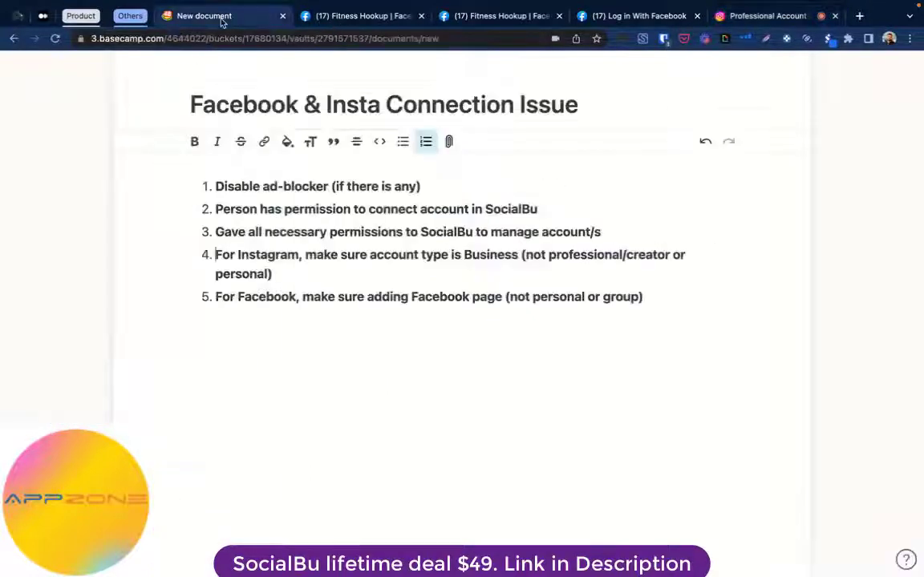